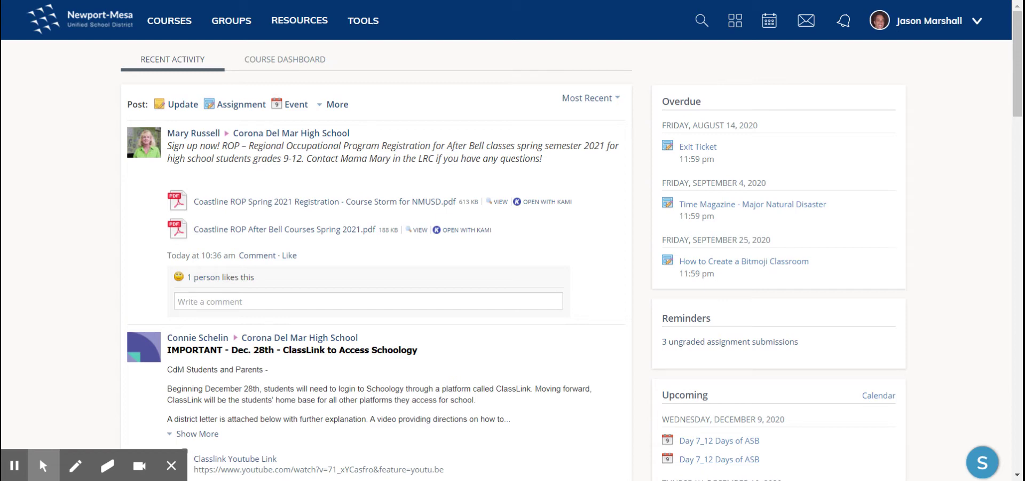
# Review the recent activity feed and look through the list of courses
pyautogui.scroll(-9, 563, 208)
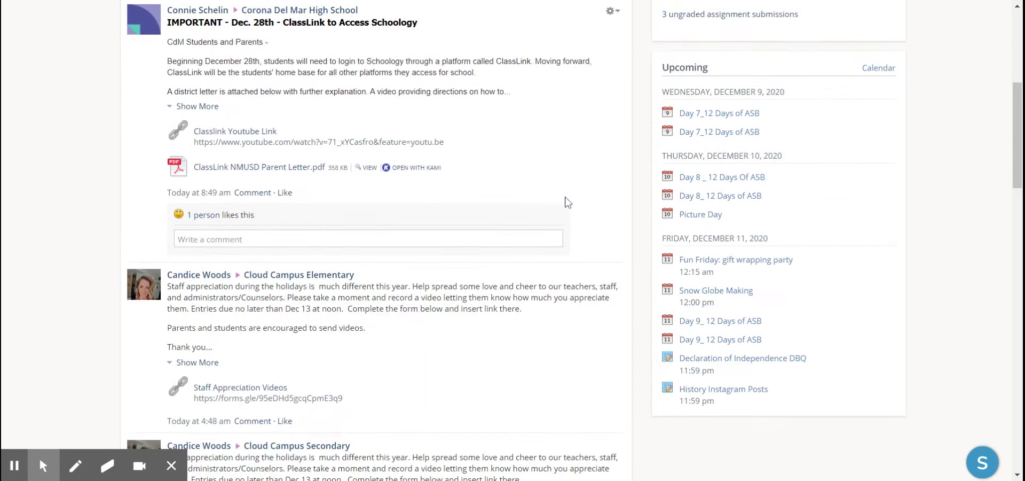
pyautogui.scroll(10, 564, 218)
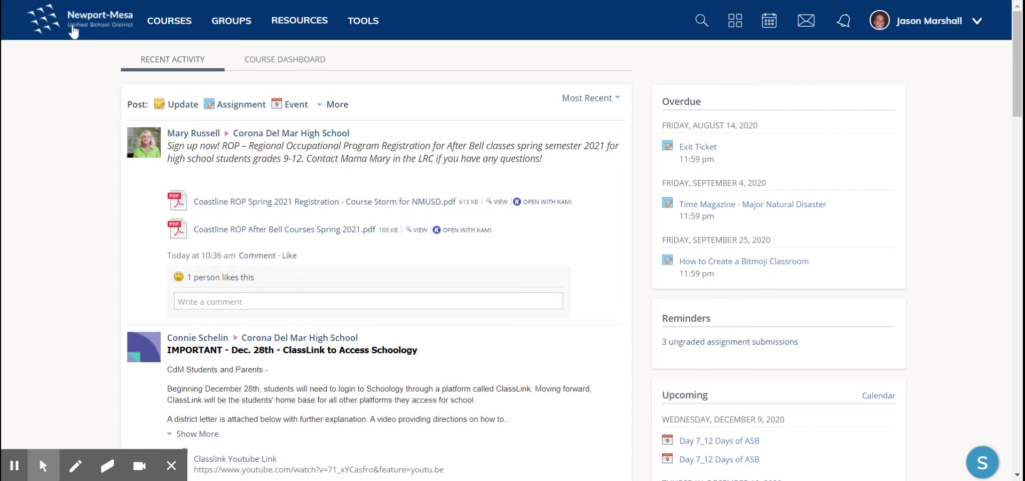
pyautogui.click(166, 28)
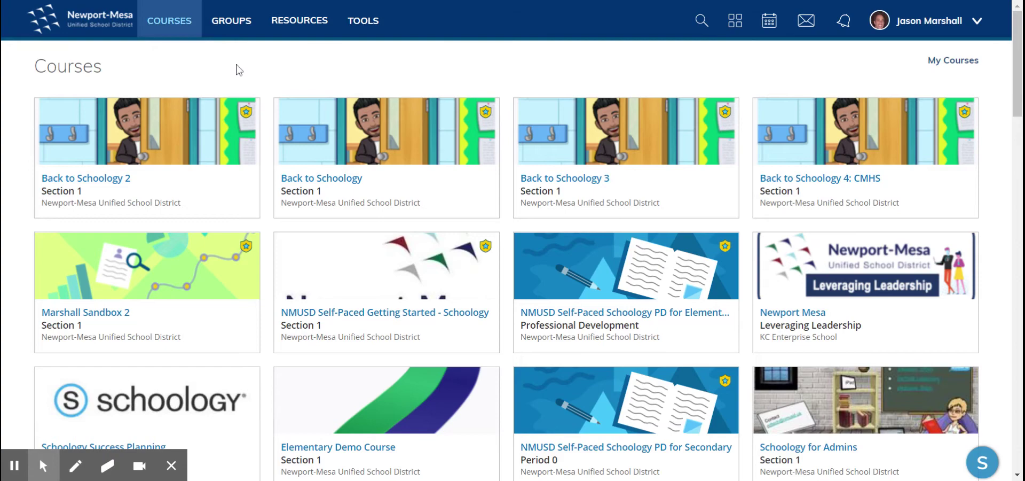
pyautogui.scroll(-2, 245, 106)
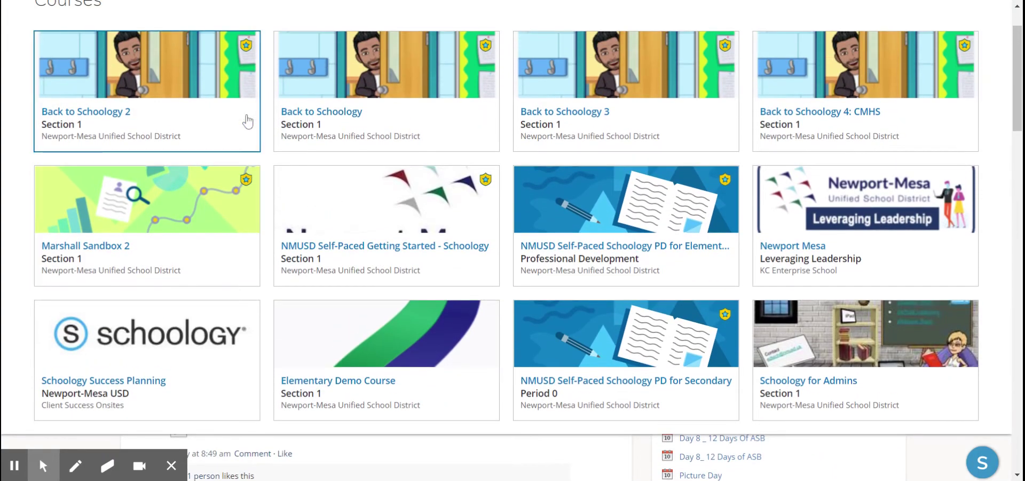
pyautogui.scroll(2, 251, 118)
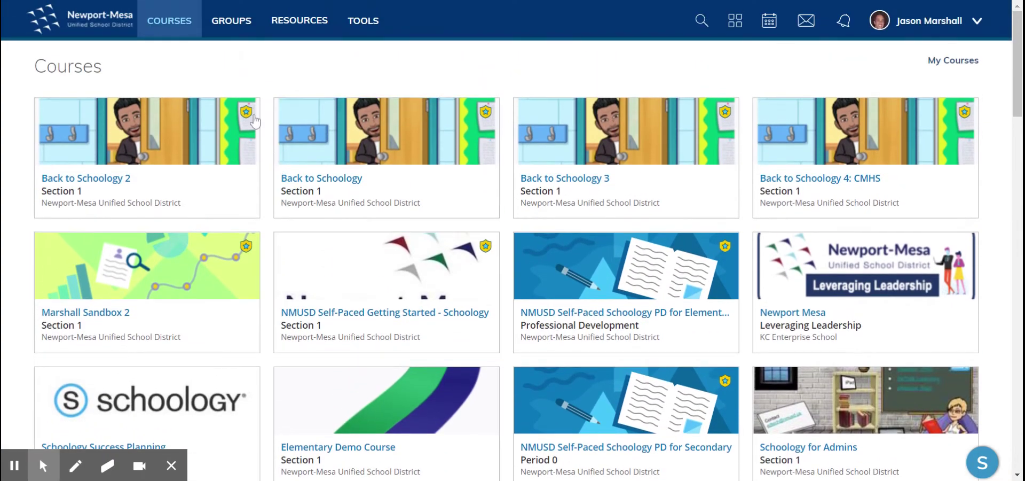
# View the list of groups and open the personal resources collection
pyautogui.click(224, 35)
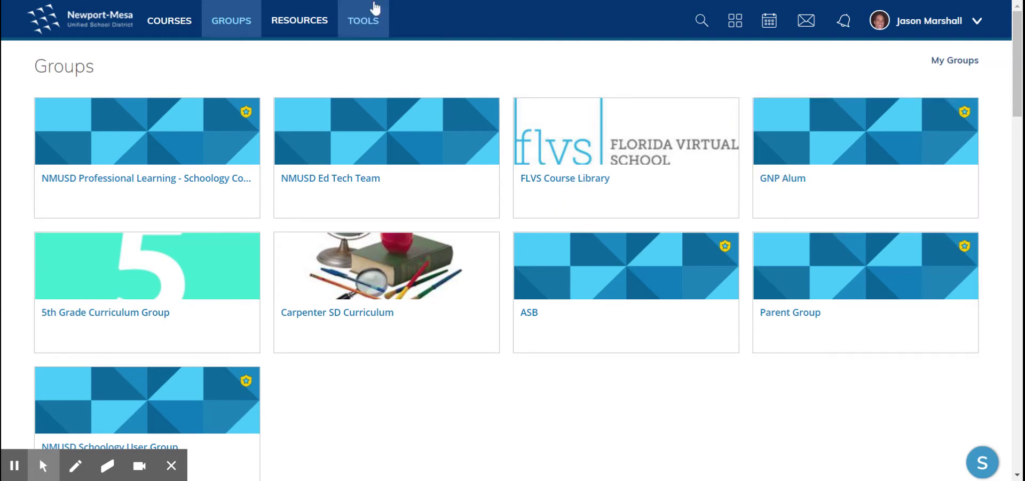
pyautogui.click(311, 27)
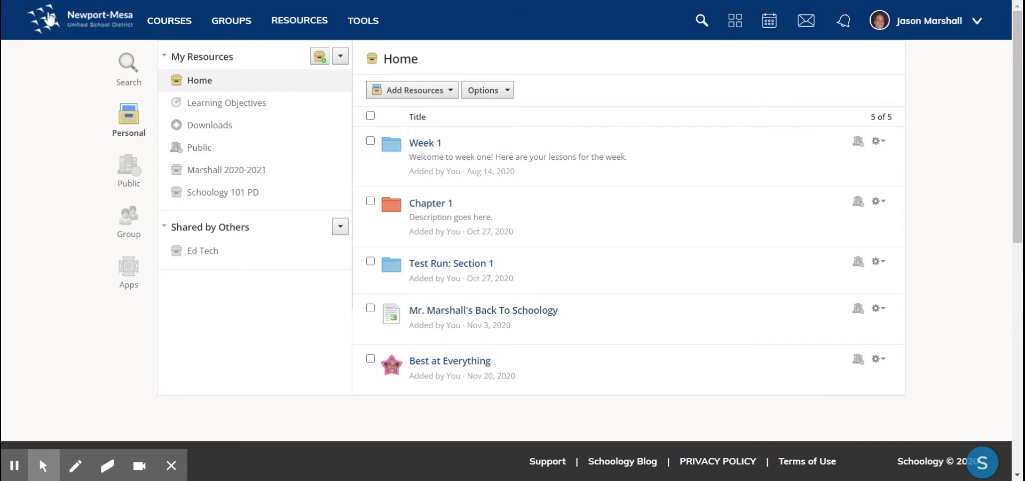
# Return to the home page and look over the posts in the recent activity feed
pyautogui.click(50, 19)
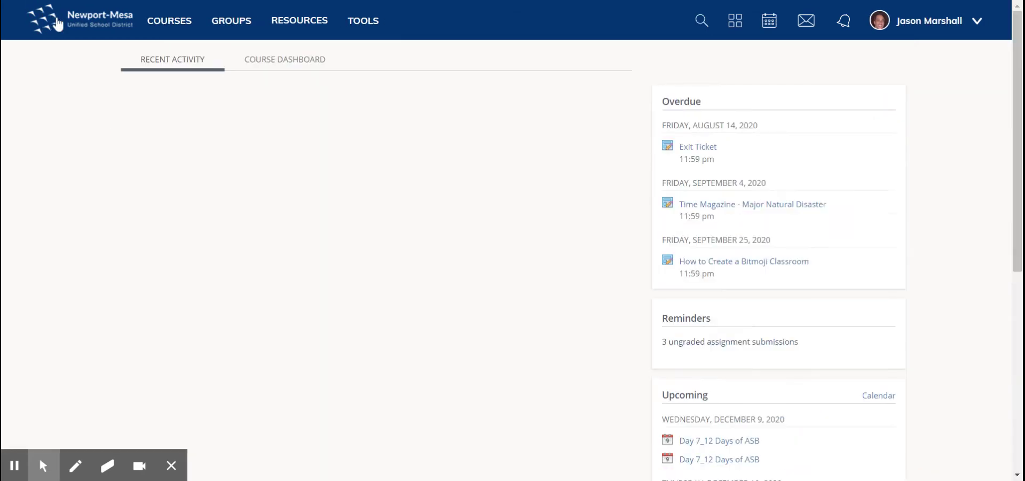
pyautogui.scroll(-5, 428, 256)
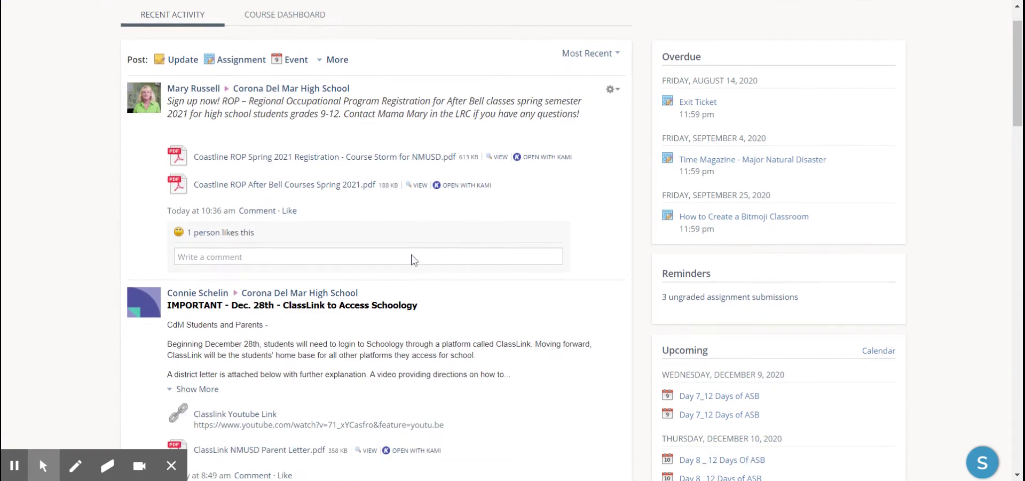
pyautogui.scroll(6, 390, 220)
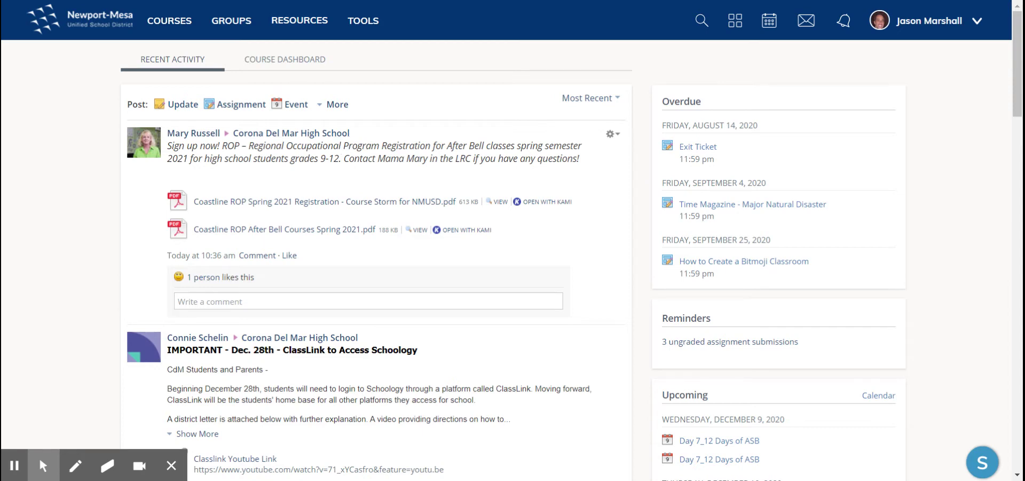
pyautogui.scroll(-4, 475, 297)
pyautogui.scroll(4, 475, 299)
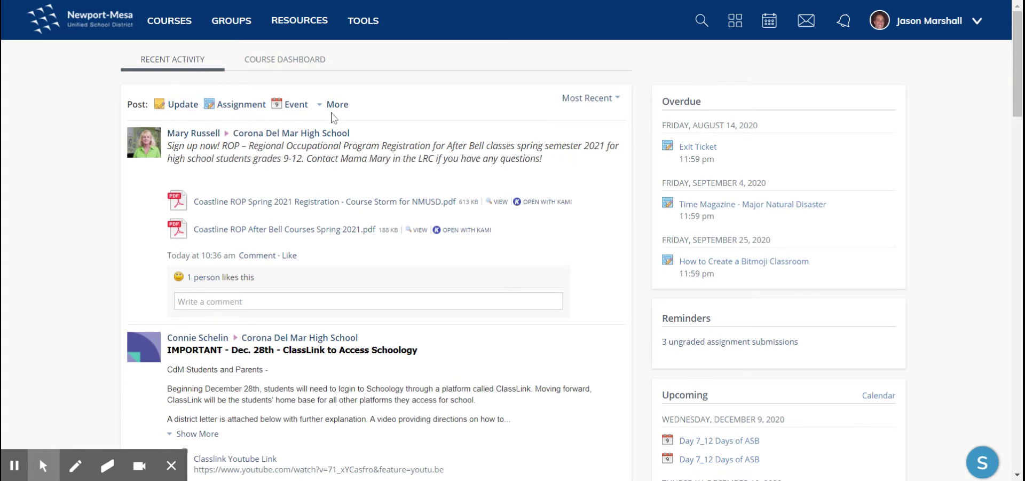
# Switch the home page to the course dashboard and look through all the course cards
pyautogui.click(289, 60)
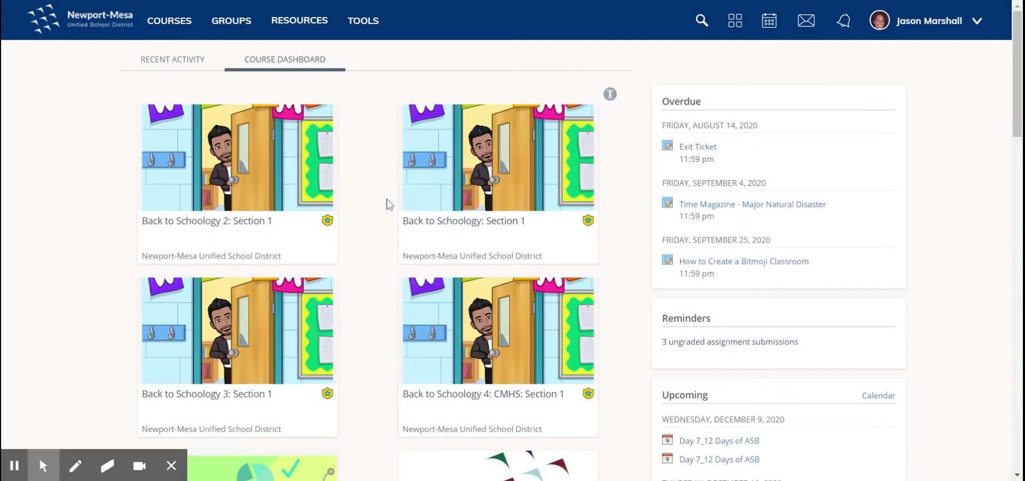
pyautogui.scroll(-6, 388, 203)
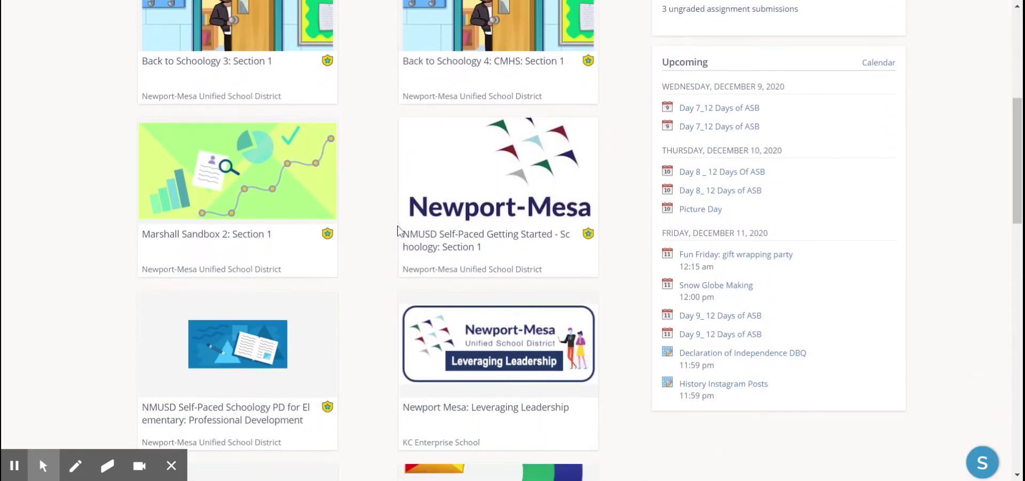
pyautogui.scroll(-11, 398, 231)
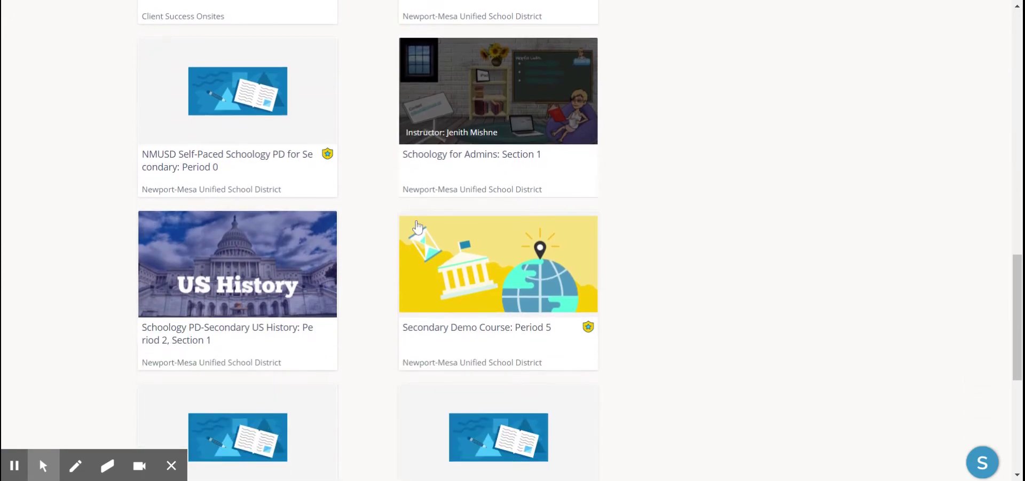
pyautogui.scroll(-6, 403, 279)
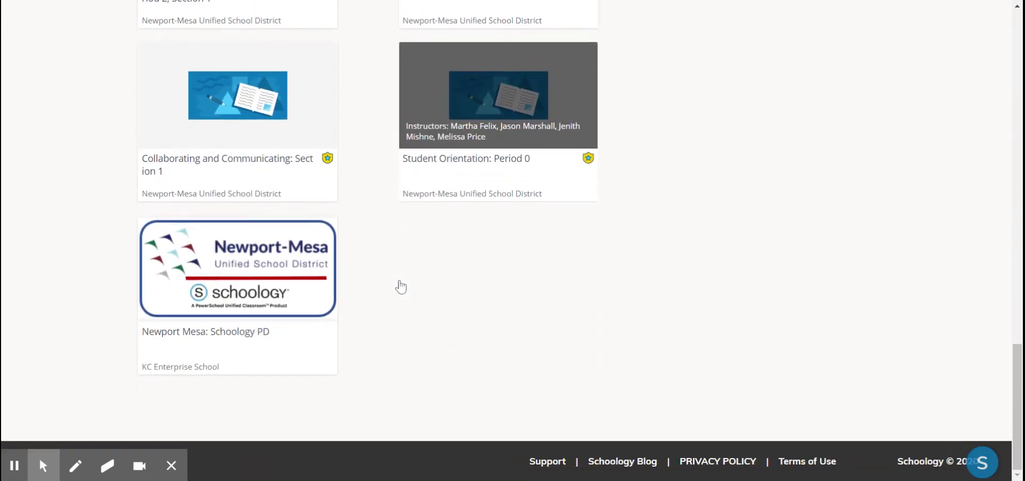
pyautogui.scroll(17, 395, 277)
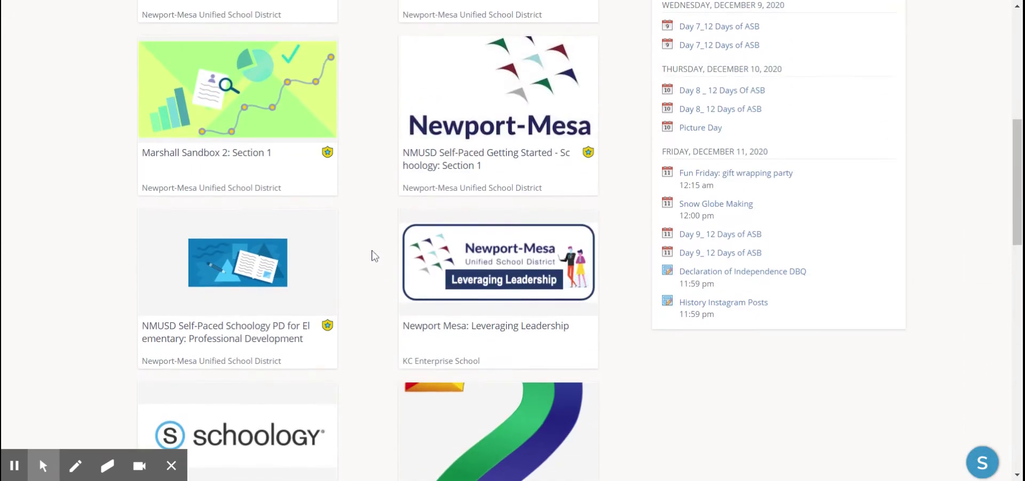
pyautogui.scroll(8, 375, 255)
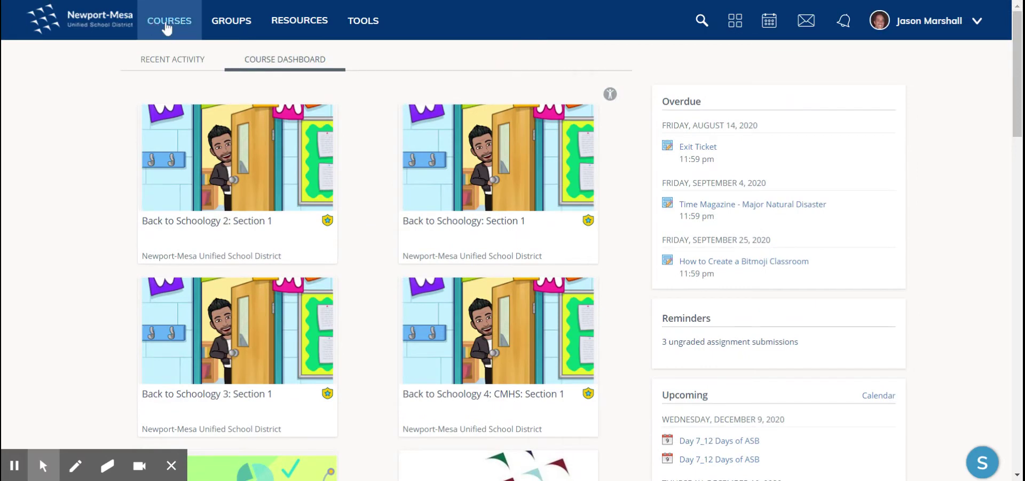
# Reorder the dashboard cards, placing Elementary Demo Course before Schoology Success Planning and the self-paced Elementary PD course after Leveraging Leadership
pyautogui.scroll(-6, 401, 246)
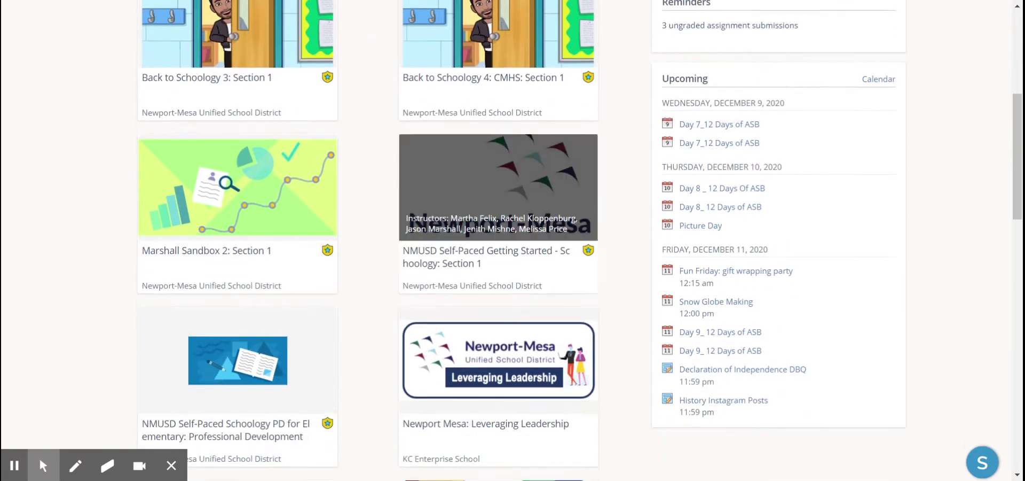
pyautogui.scroll(-2, 408, 243)
pyautogui.scroll(-2, 464, 265)
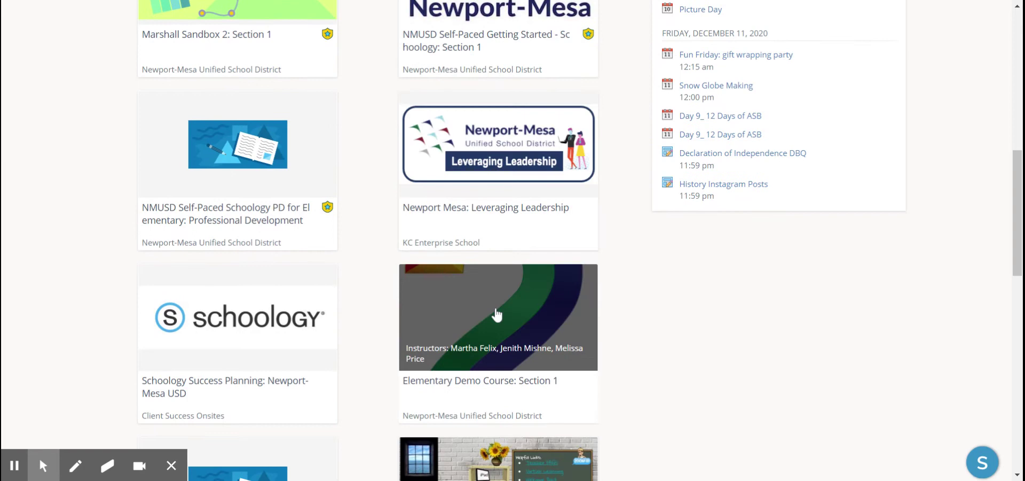
pyautogui.moveTo(497, 315); pyautogui.dragTo(251, 327)
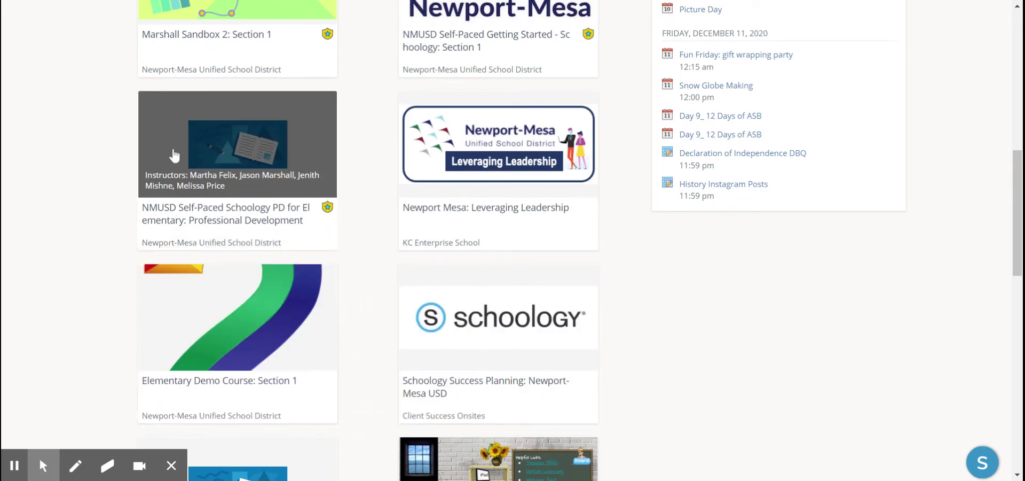
pyautogui.moveTo(174, 155); pyautogui.dragTo(556, 250)
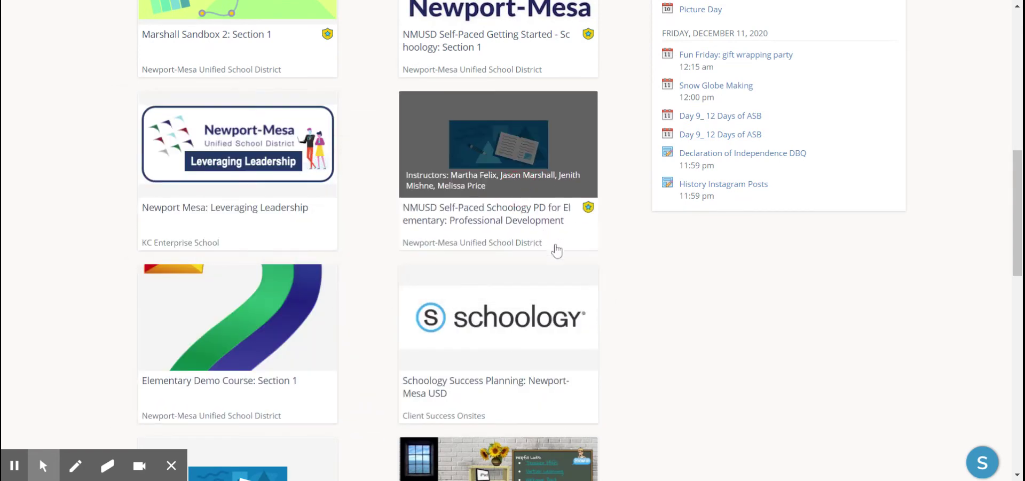
pyautogui.scroll(-5, 556, 267)
pyautogui.moveTo(492, 401); pyautogui.dragTo(283, 230)
# Examine the overdue items, reminders and upcoming events on the home page, including which course or school the upcoming items belong to
pyautogui.scroll(10, 340, 215)
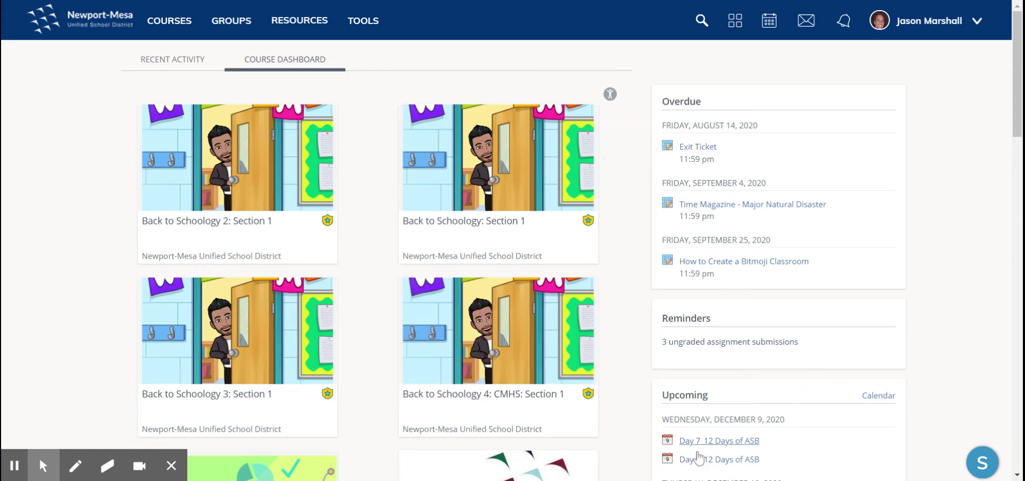
pyautogui.scroll(-3, 696, 454)
pyautogui.scroll(3, 694, 408)
pyautogui.scroll(-2, 695, 229)
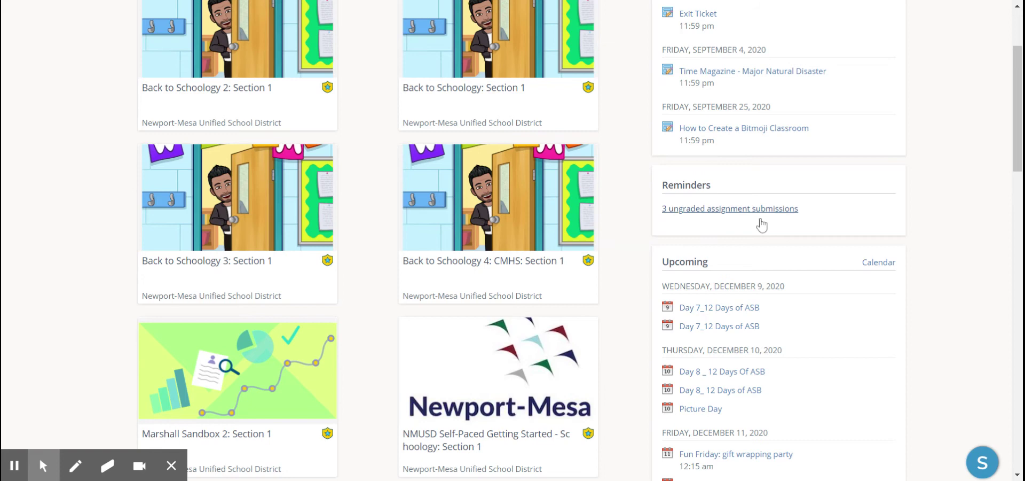
pyautogui.scroll(-1, 758, 222)
pyautogui.scroll(-1, 764, 224)
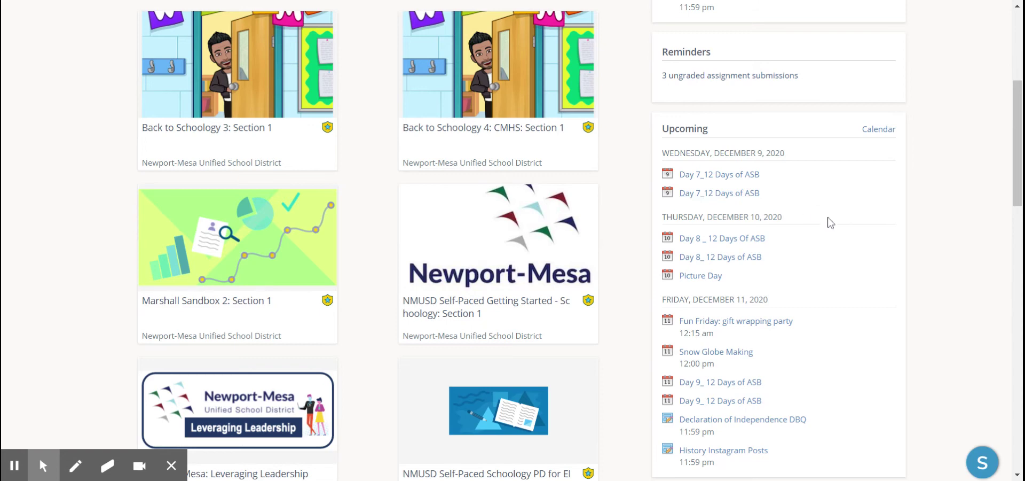
pyautogui.scroll(-1, 730, 247)
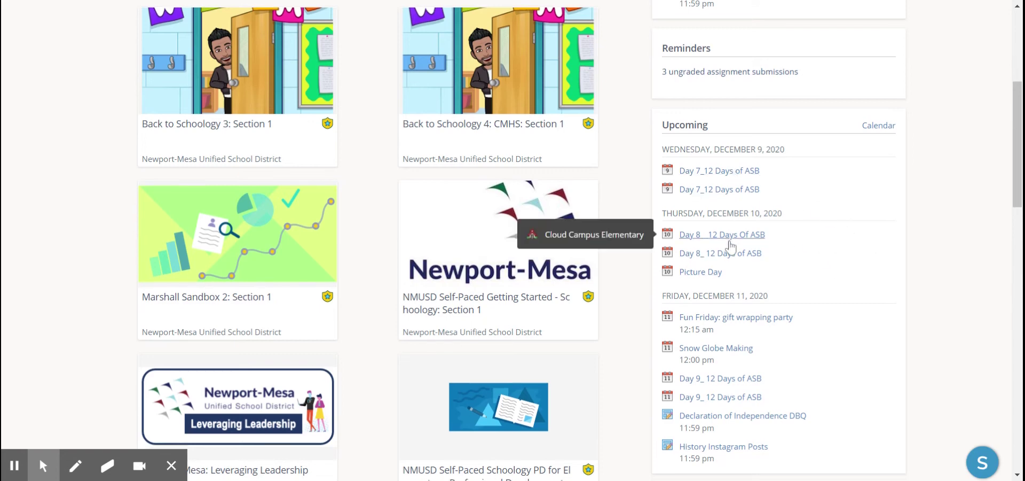
pyautogui.scroll(-1, 730, 247)
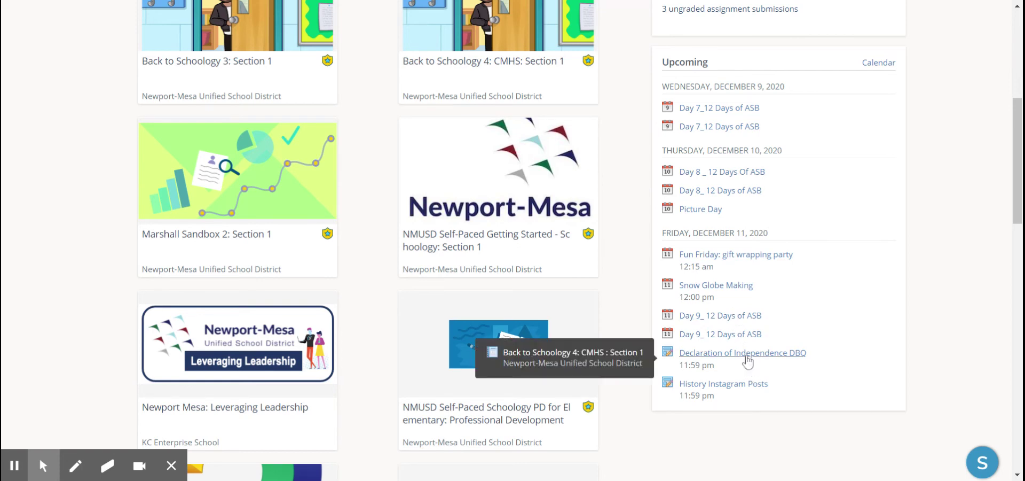
pyautogui.scroll(6, 749, 362)
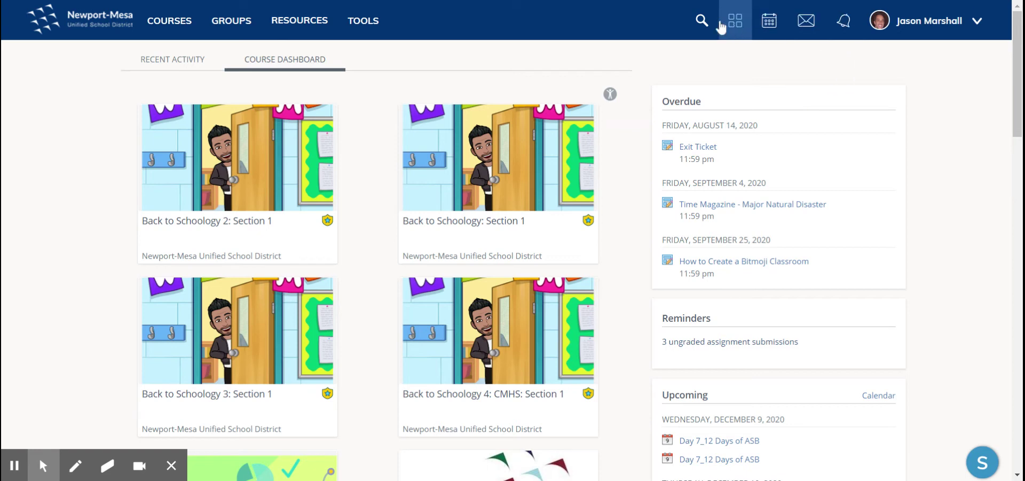
# View the recent notifications and the list of messages
pyautogui.click(845, 23)
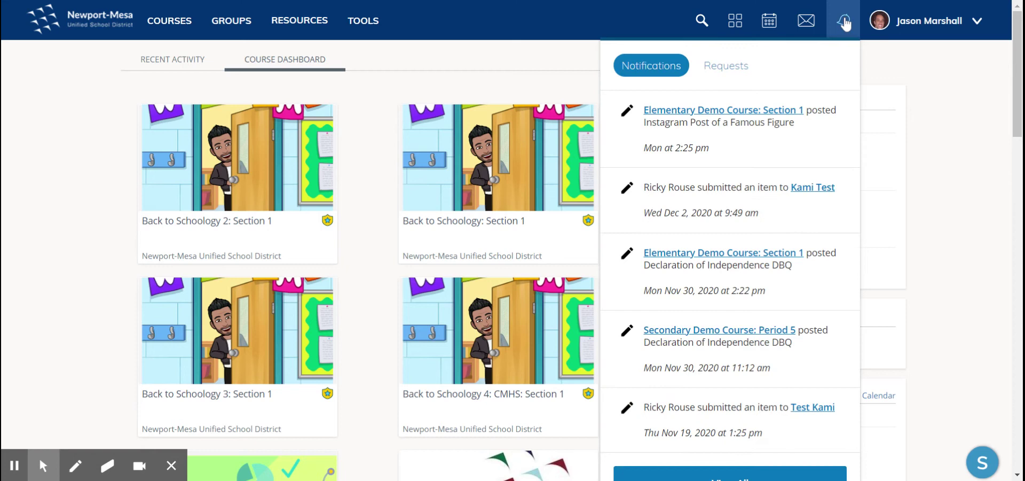
pyautogui.click(807, 22)
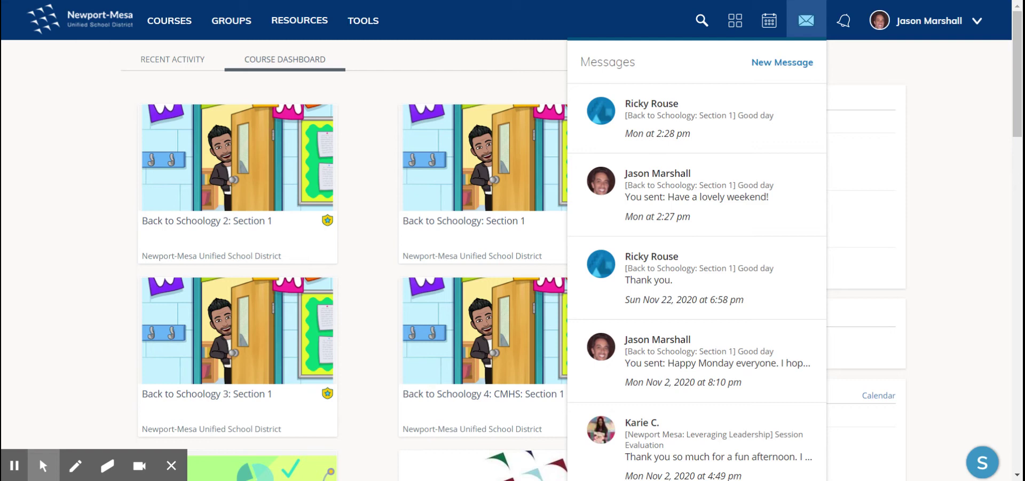
# Open the calendar and view the event creation form for December 3, 2020 and the calendar filter list, closing both without changes
pyautogui.click(769, 26)
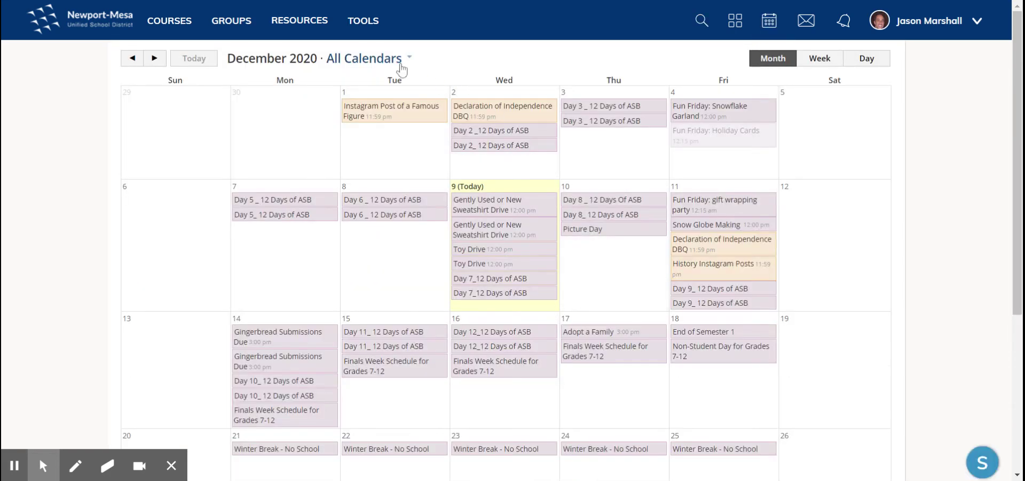
pyautogui.click(607, 155)
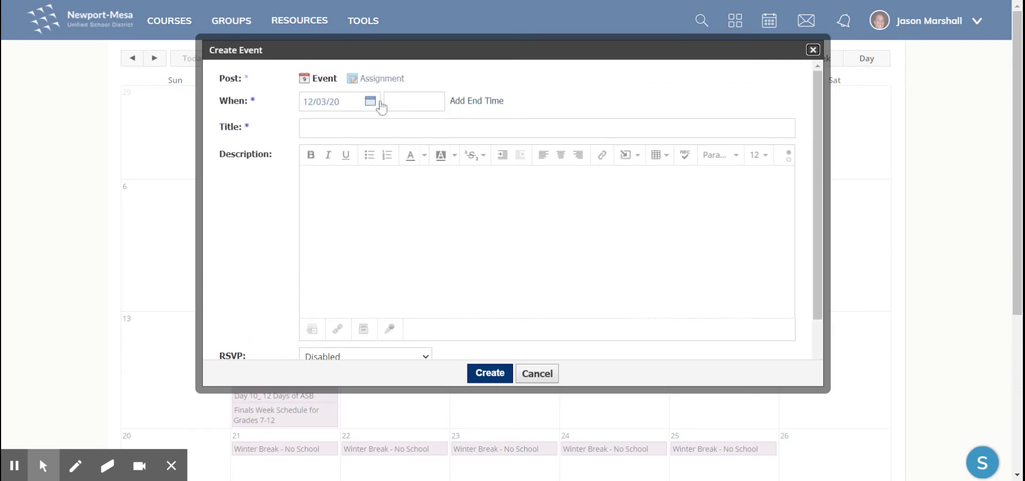
pyautogui.click(813, 51)
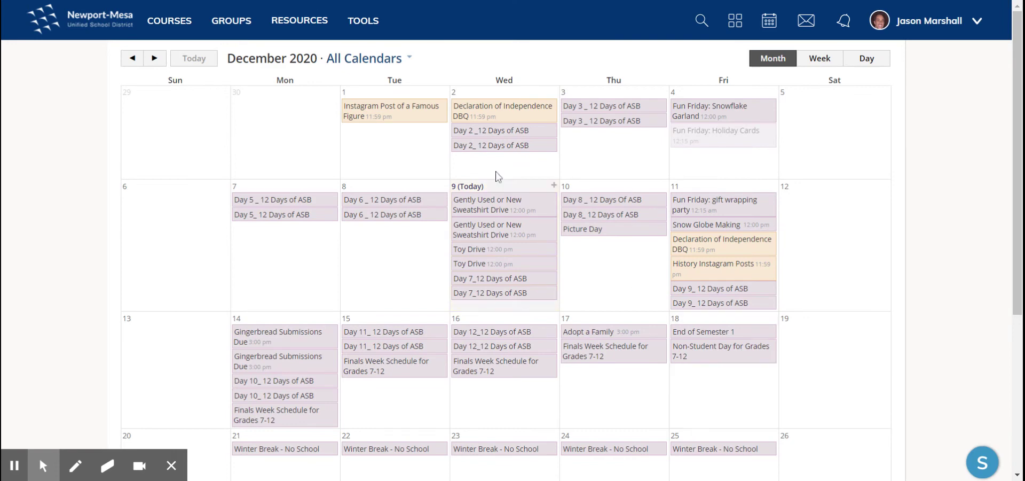
pyautogui.click(409, 58)
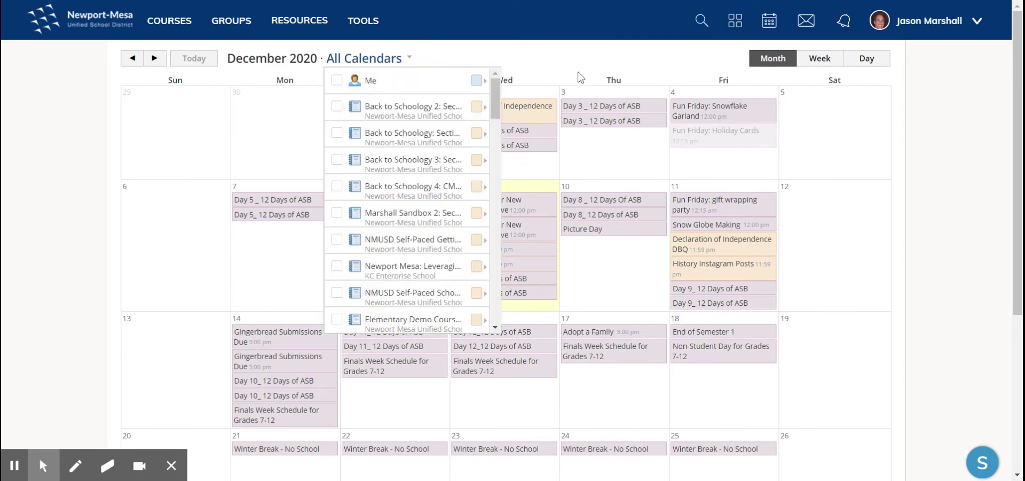
pyautogui.click(596, 50)
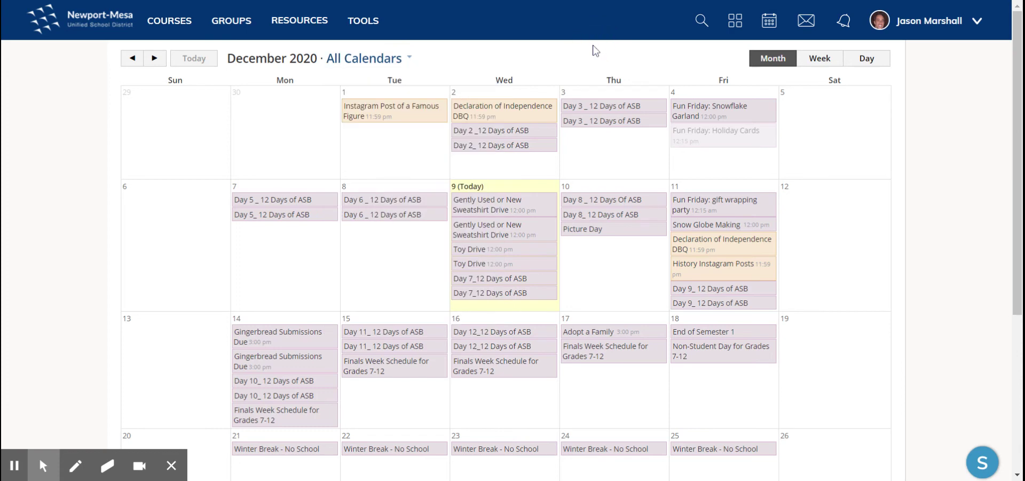
# Show the list of available apps with the link to the App Center
pyautogui.click(738, 29)
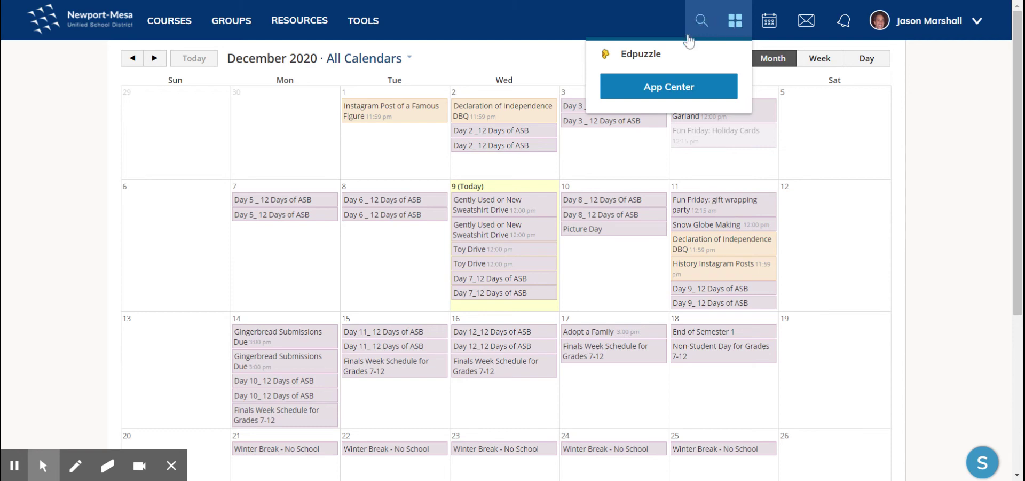
# Open the site search field and close it without searching
pyautogui.click(700, 24)
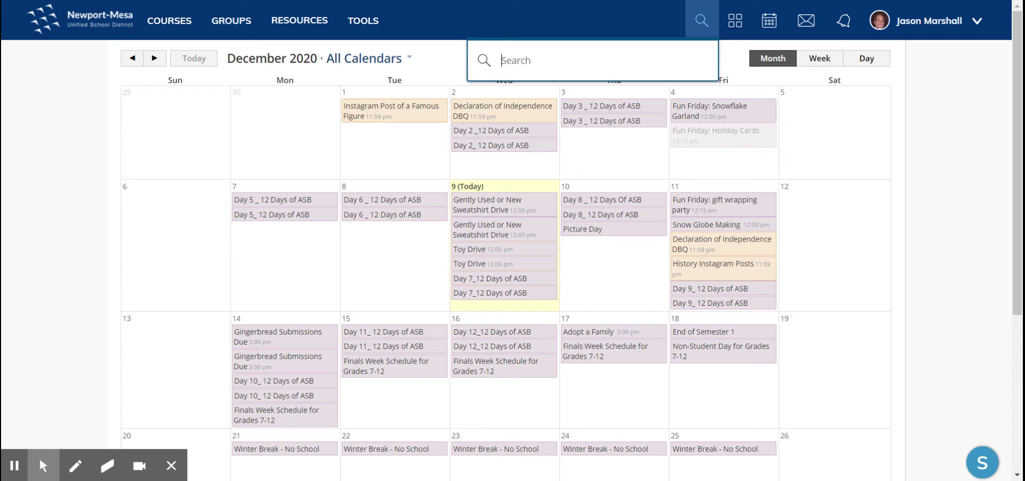
pyautogui.click(502, 60)
pyautogui.click(972, 207)
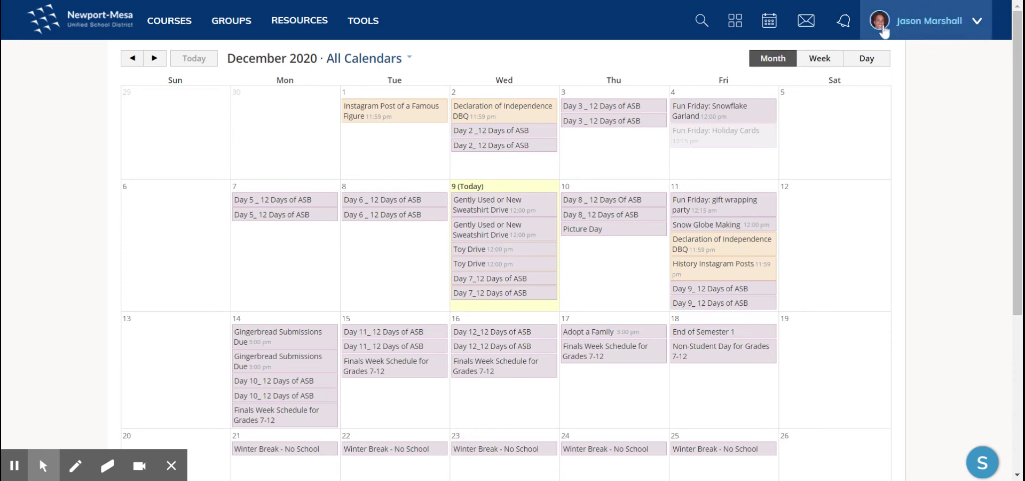
# Open the account settings and review the page from the account info down to the home page options
pyautogui.click(953, 25)
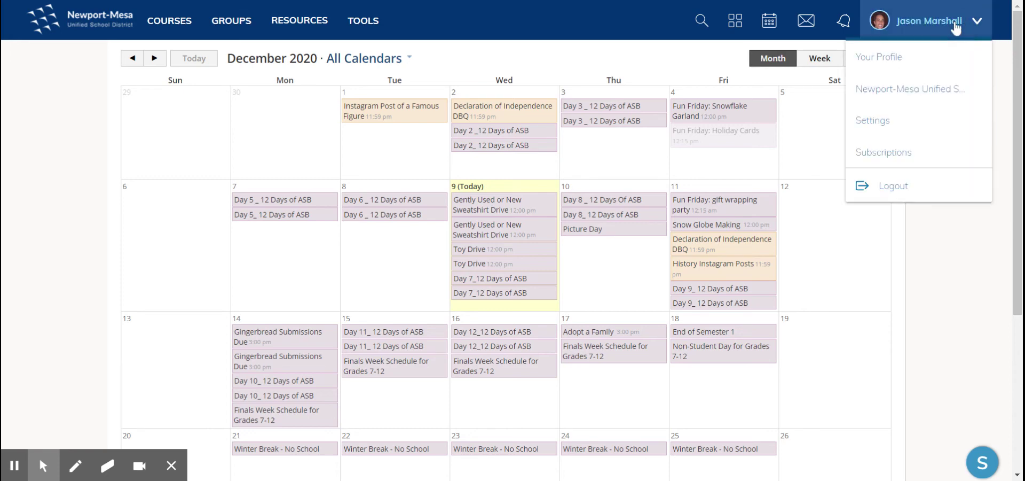
pyautogui.click(891, 123)
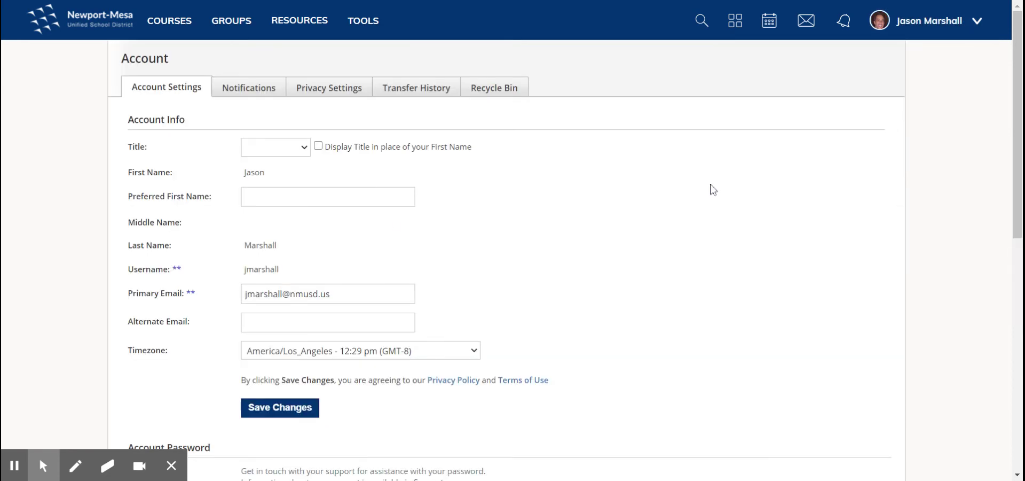
pyautogui.scroll(-7, 220, 171)
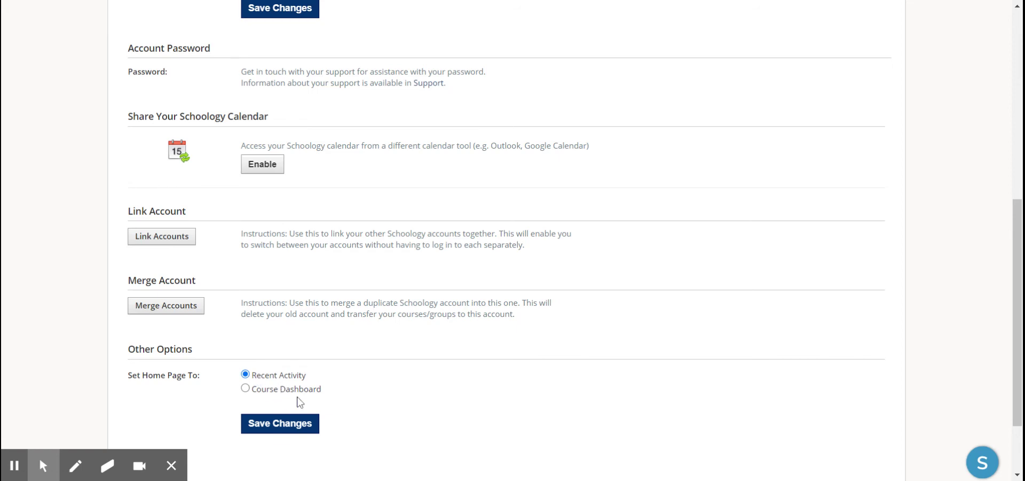
pyautogui.scroll(8, 327, 412)
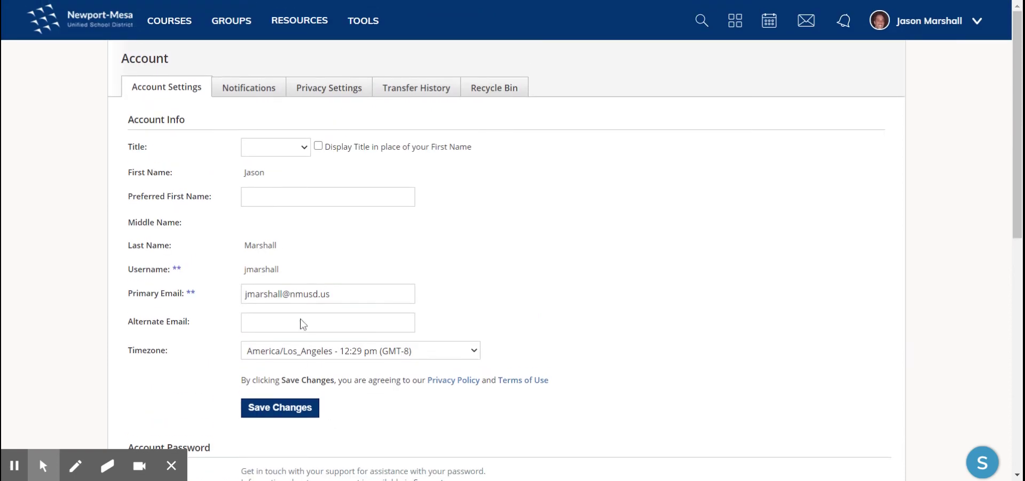
# View the account's notification settings, privacy settings and transfer history
pyautogui.click(245, 92)
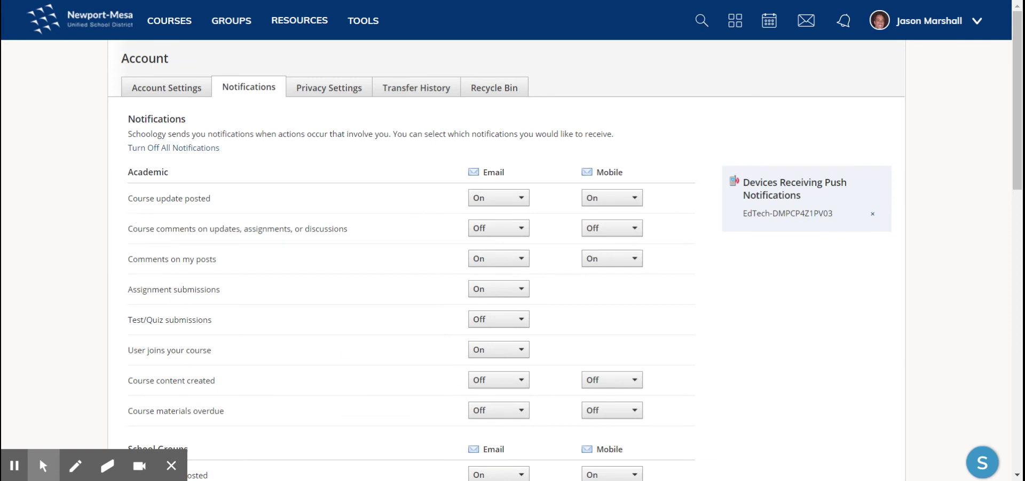
pyautogui.click(317, 93)
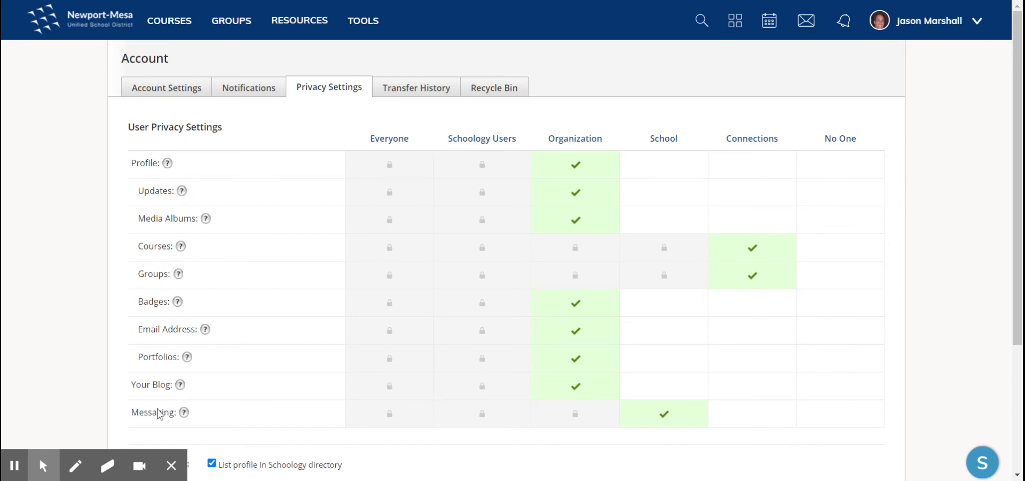
pyautogui.click(403, 89)
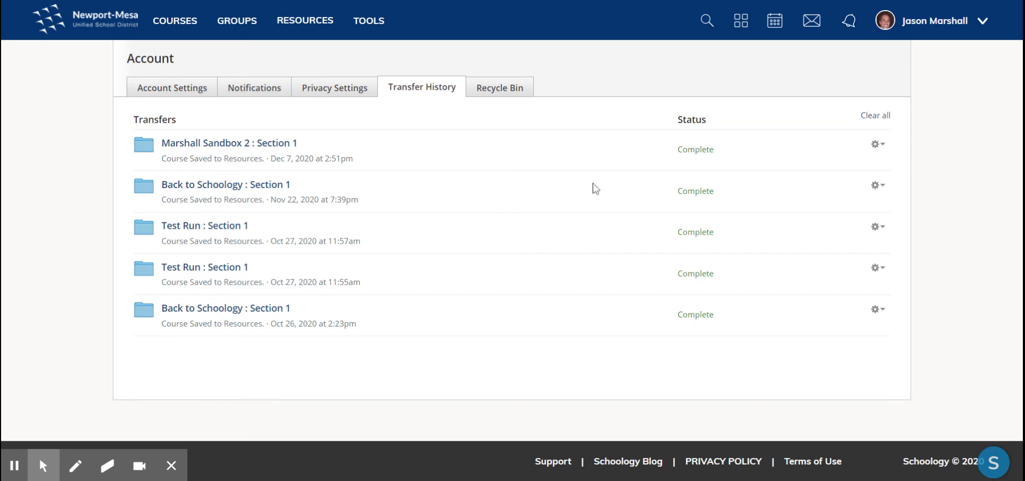
# View the deleted items in the Recycle Bin and show the restore option for Space Race without restoring it
pyautogui.click(490, 93)
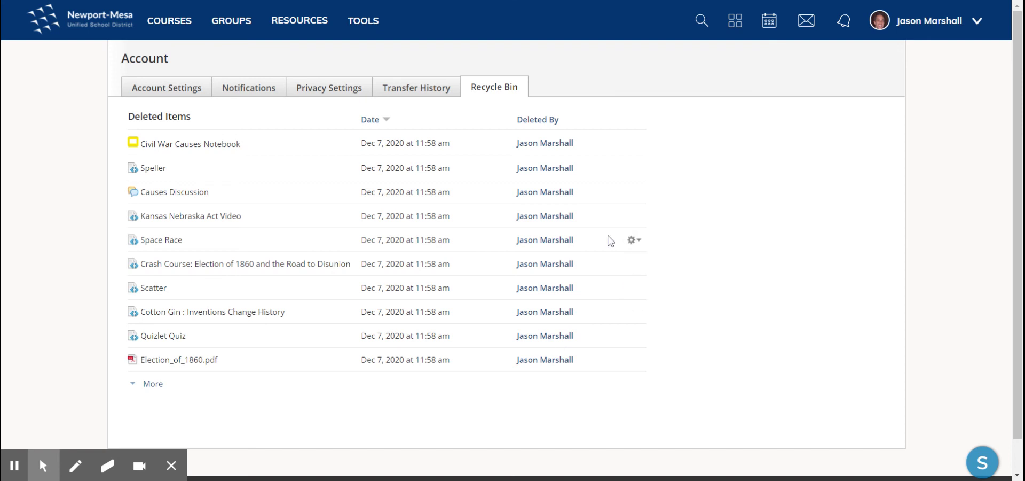
pyautogui.click(635, 241)
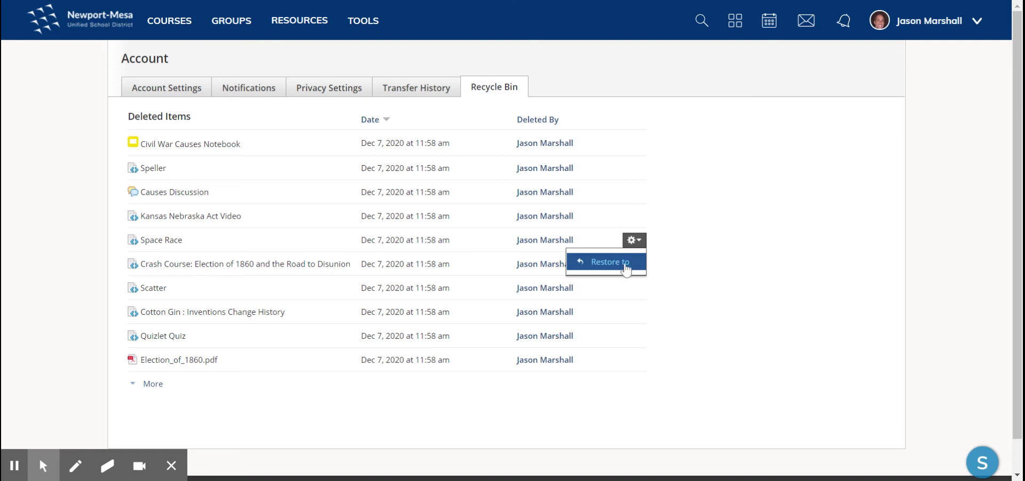
pyautogui.click(876, 114)
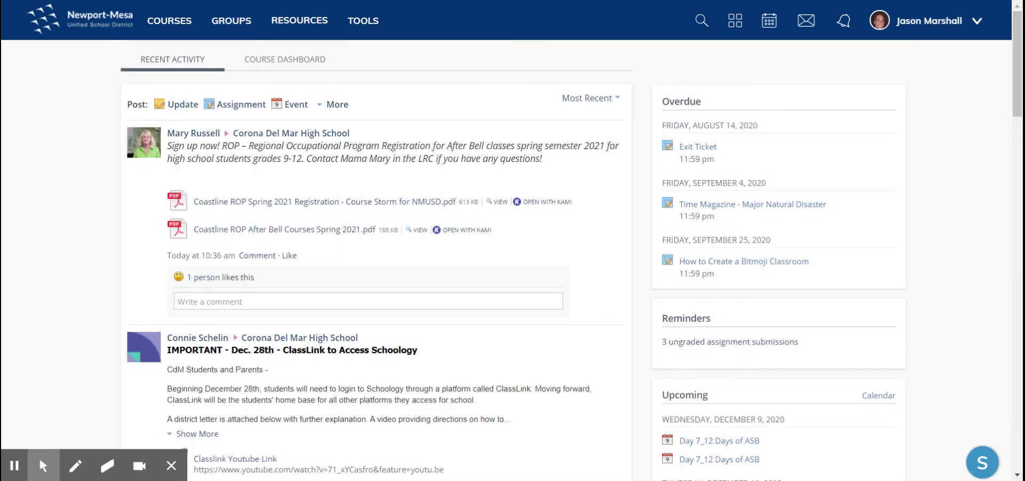
# From the home page, show the Guide Center with its Help Center link, close it and look over the recent activity feed
pyautogui.click(981, 462)
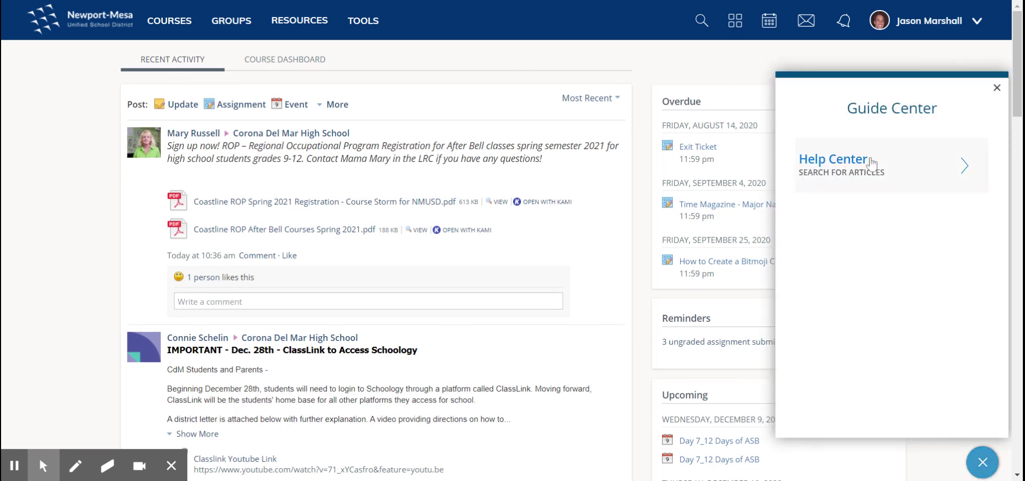
pyautogui.click(996, 89)
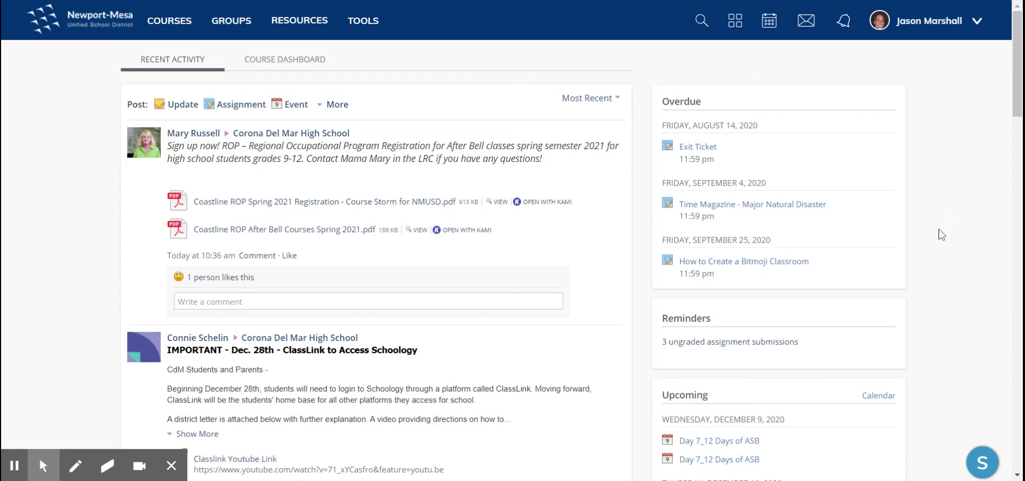
pyautogui.scroll(-6, 954, 230)
pyautogui.scroll(6, 953, 251)
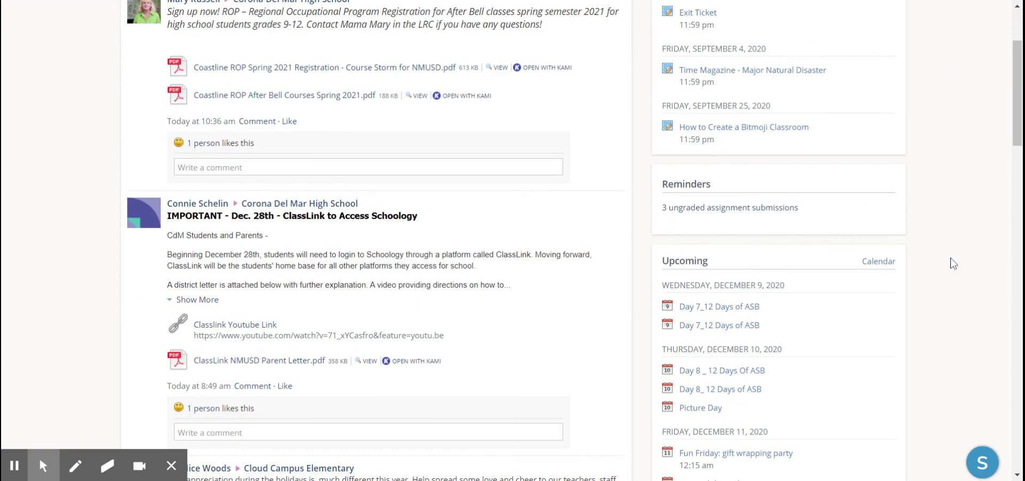